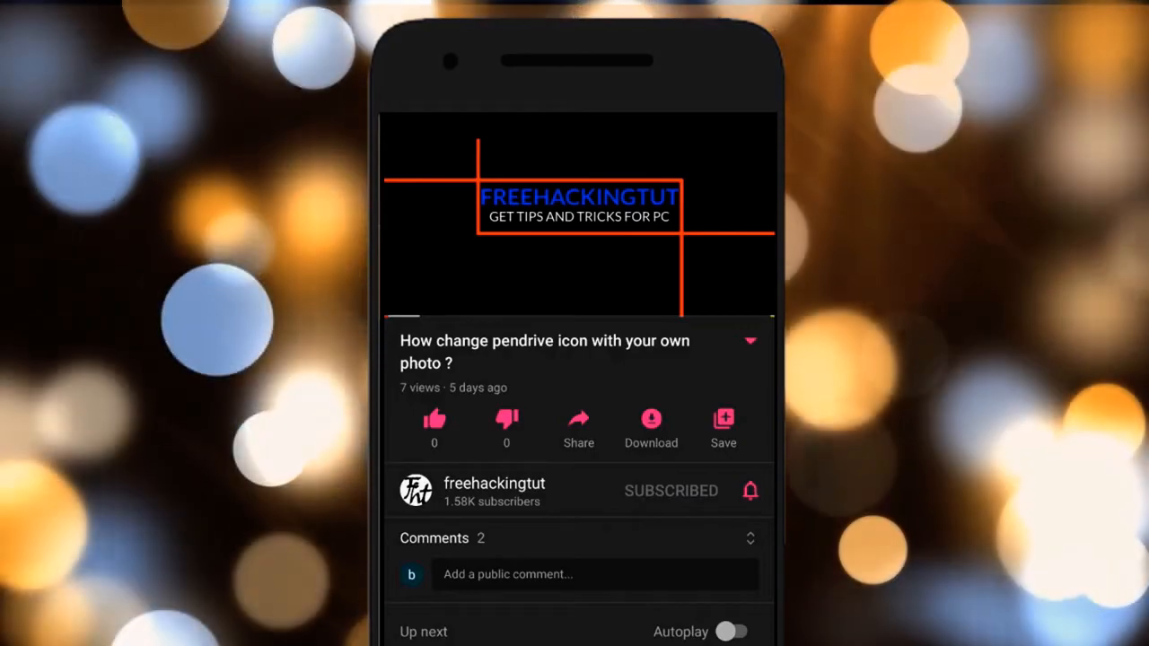
left_click(751, 490)
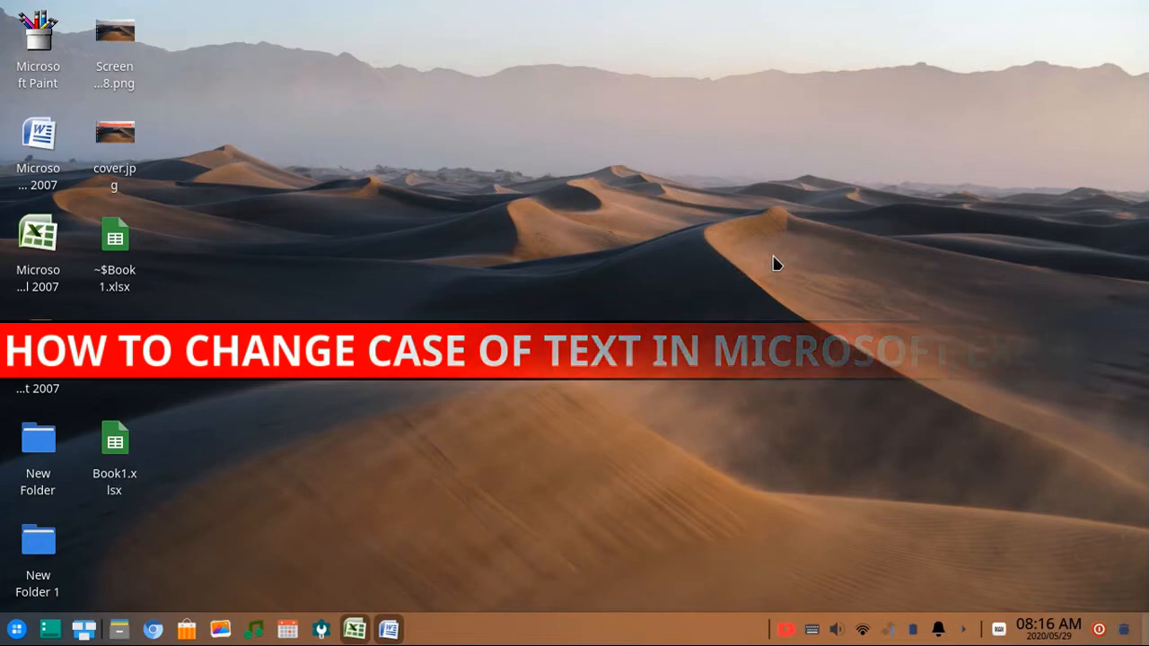
- Switch to the Word document, select the "Social Science" text and view the Change Case options, including UPPERCASE
left_click(388, 629)
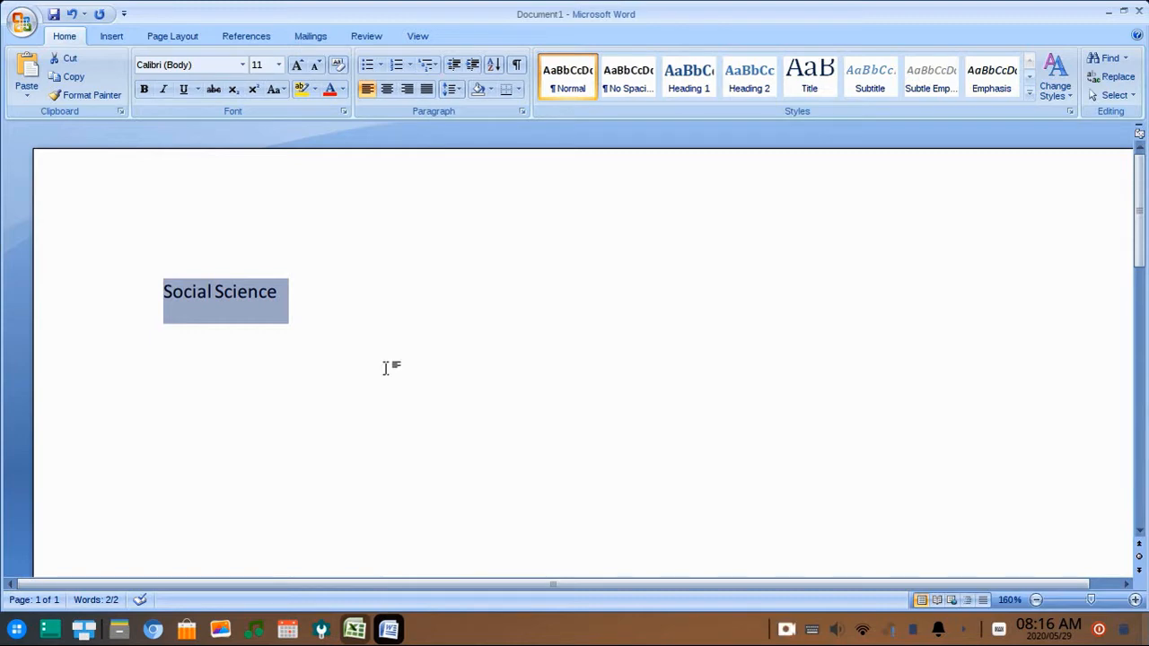
left_click(260, 291)
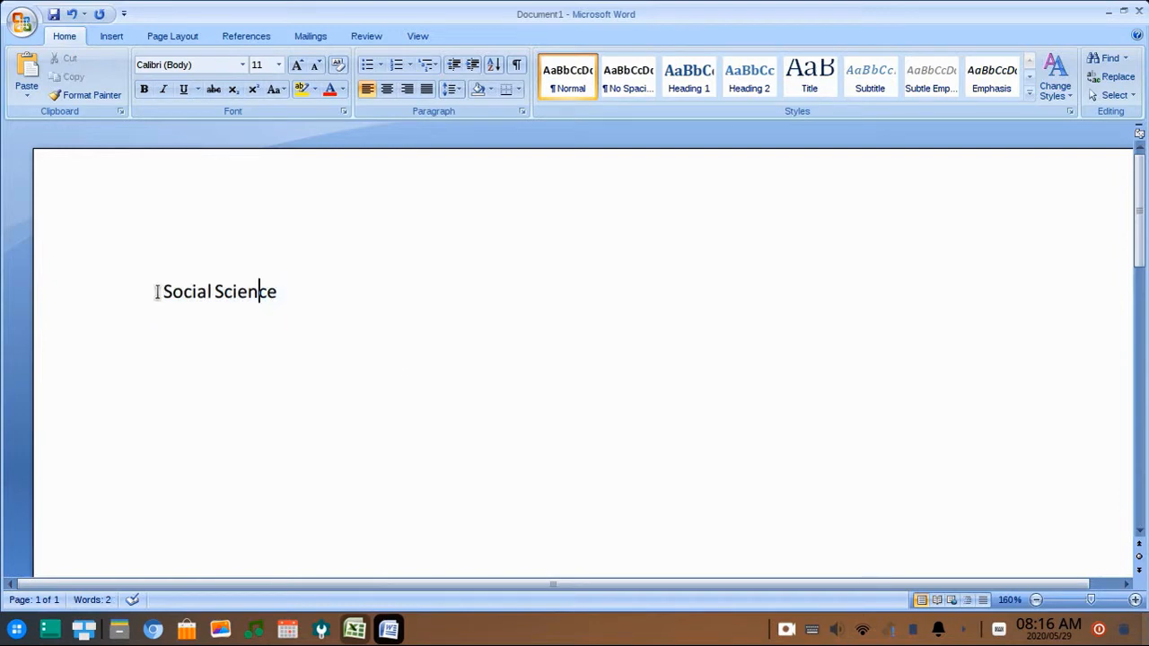
triple_click(157, 292)
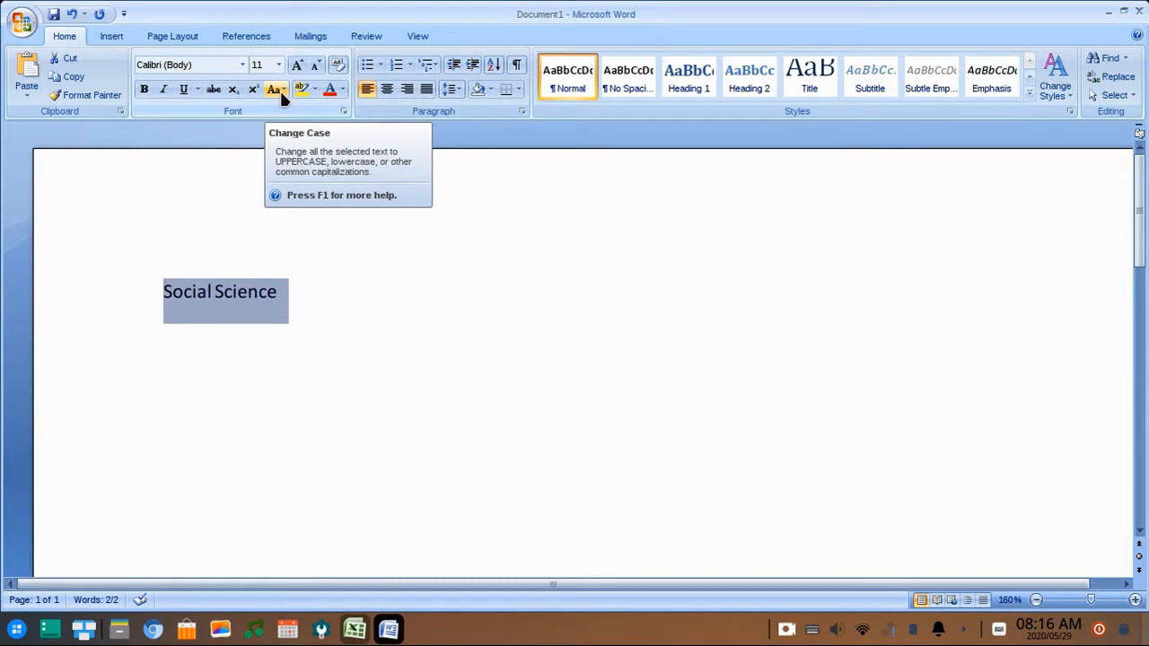
left_click(279, 88)
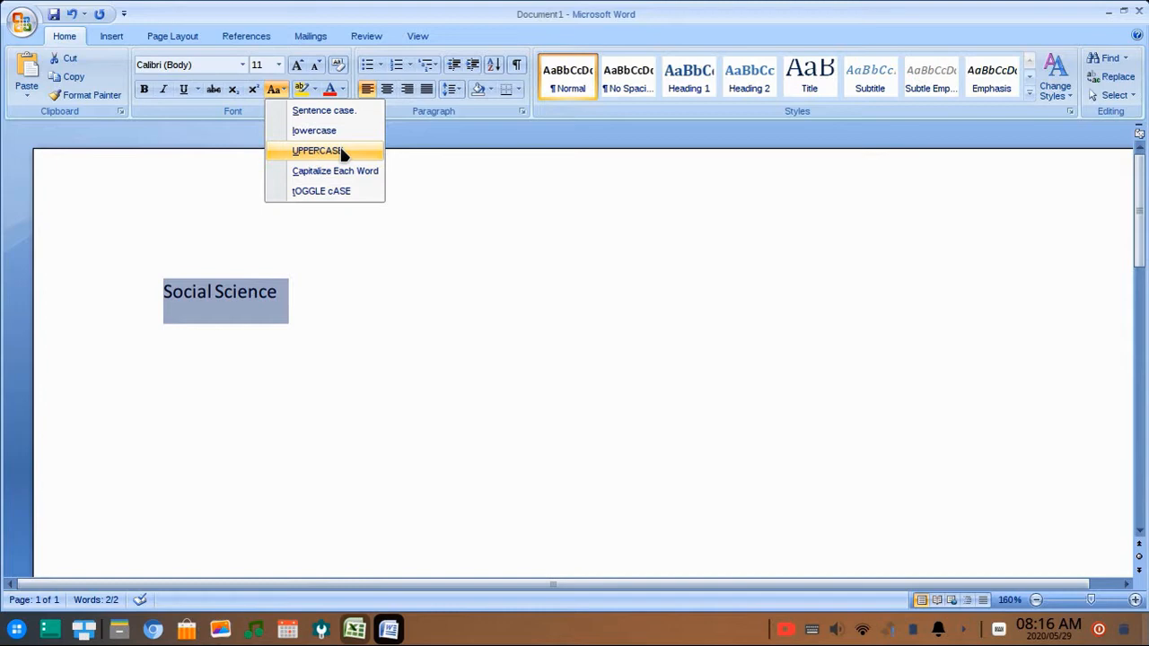
left_click(316, 151)
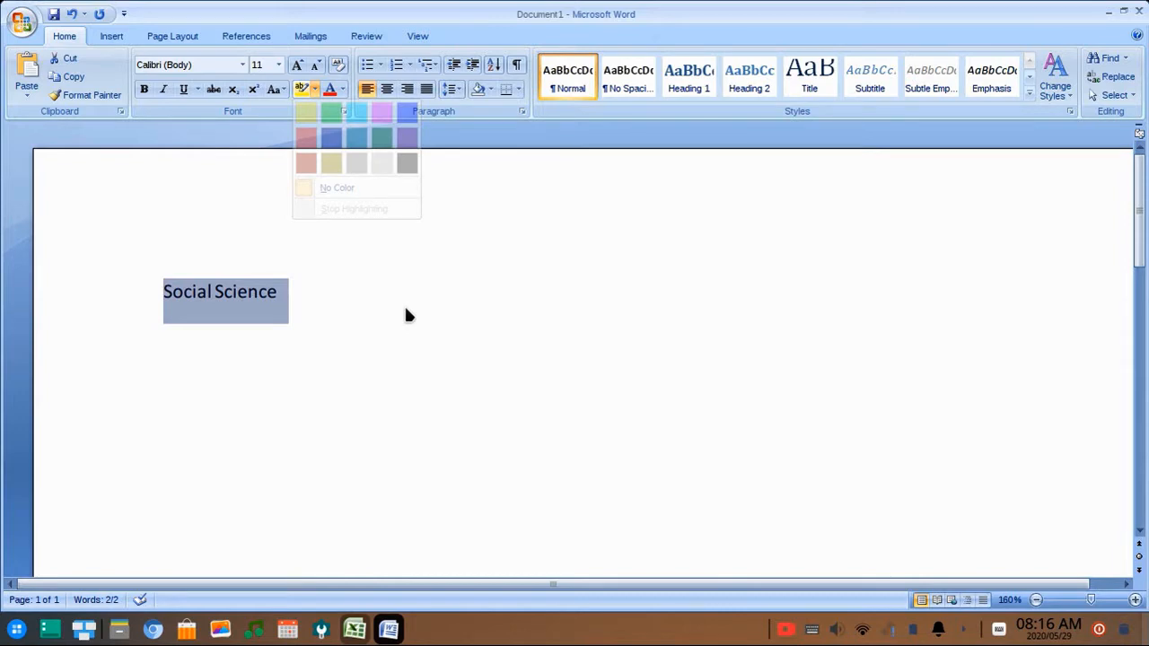
- Switch to the Excel workbook Book1.xlsx and enter =UPPER(A1) in cell B1
left_click(387, 636)
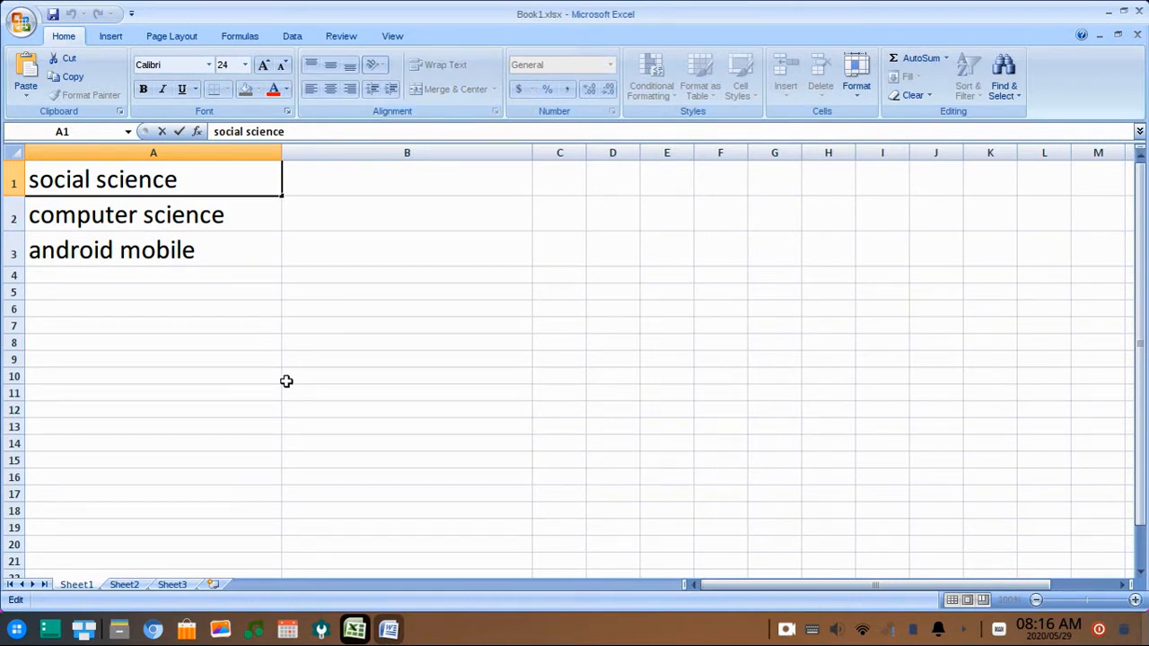
left_click(146, 178)
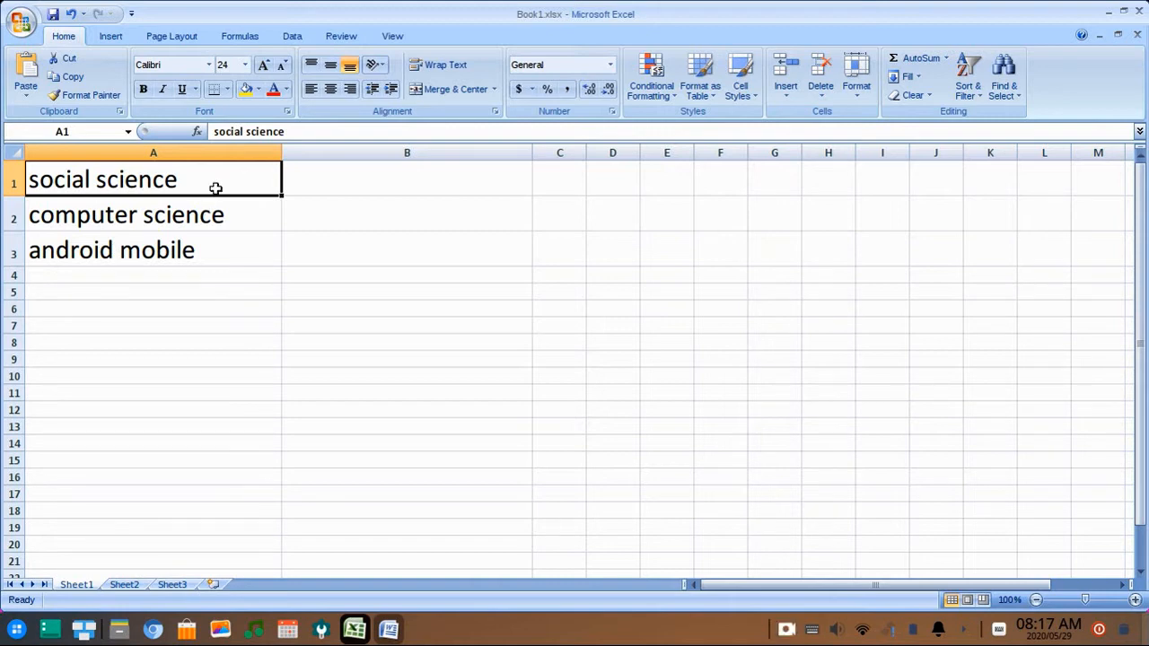
left_click(329, 188)
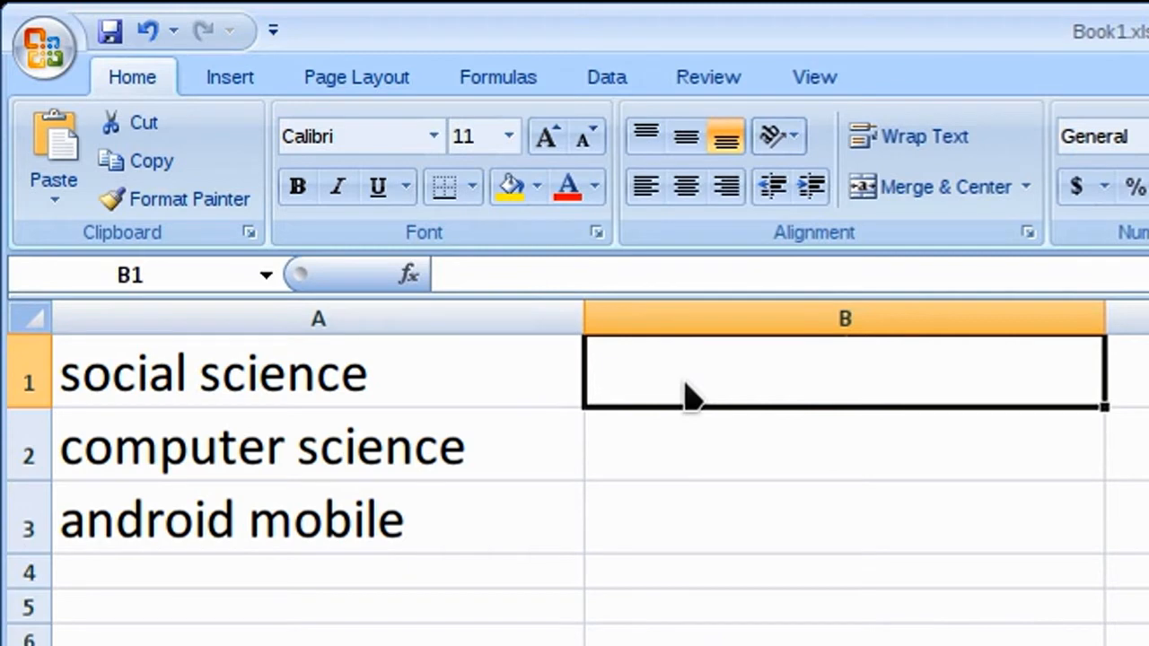
type("=")
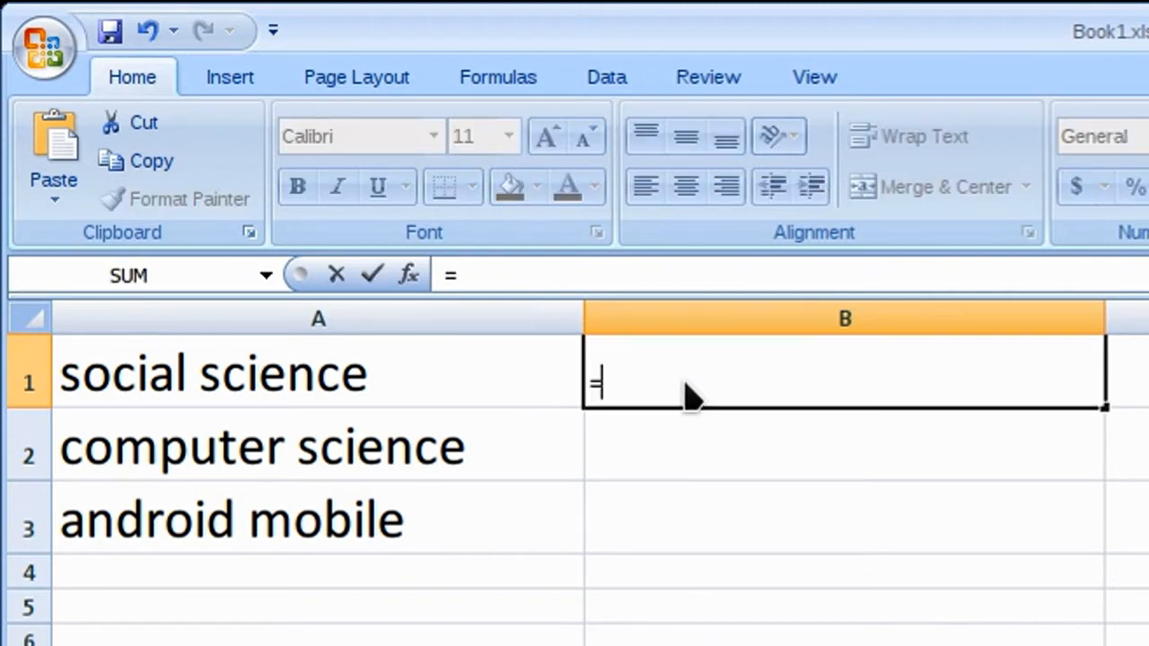
type("upper")
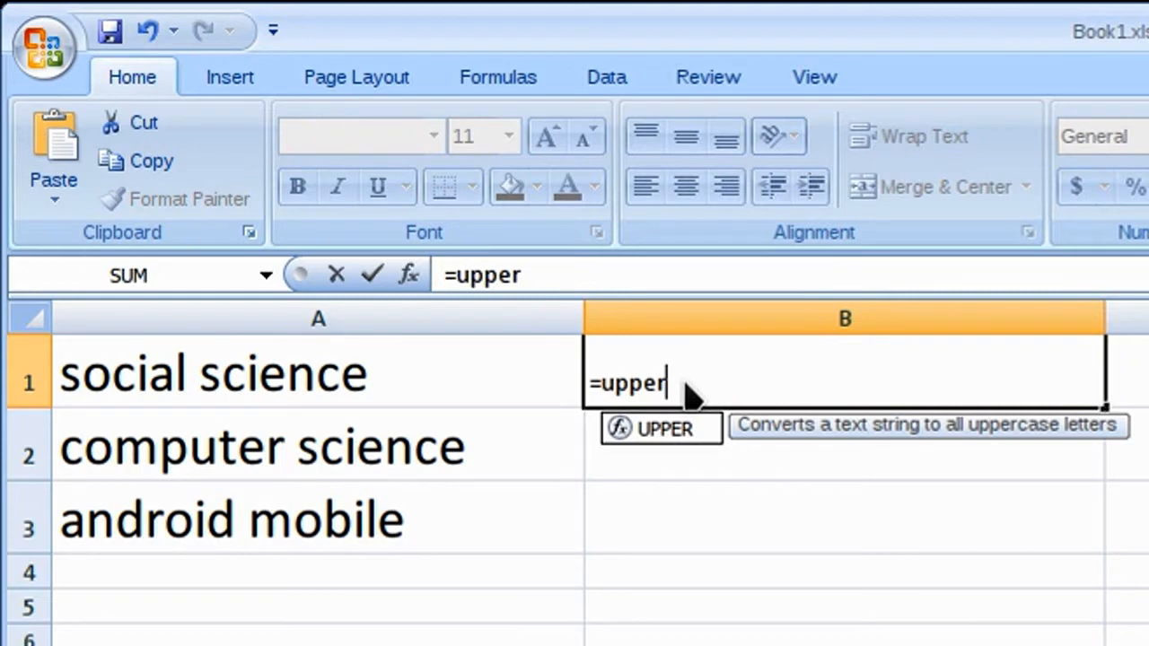
type("(")
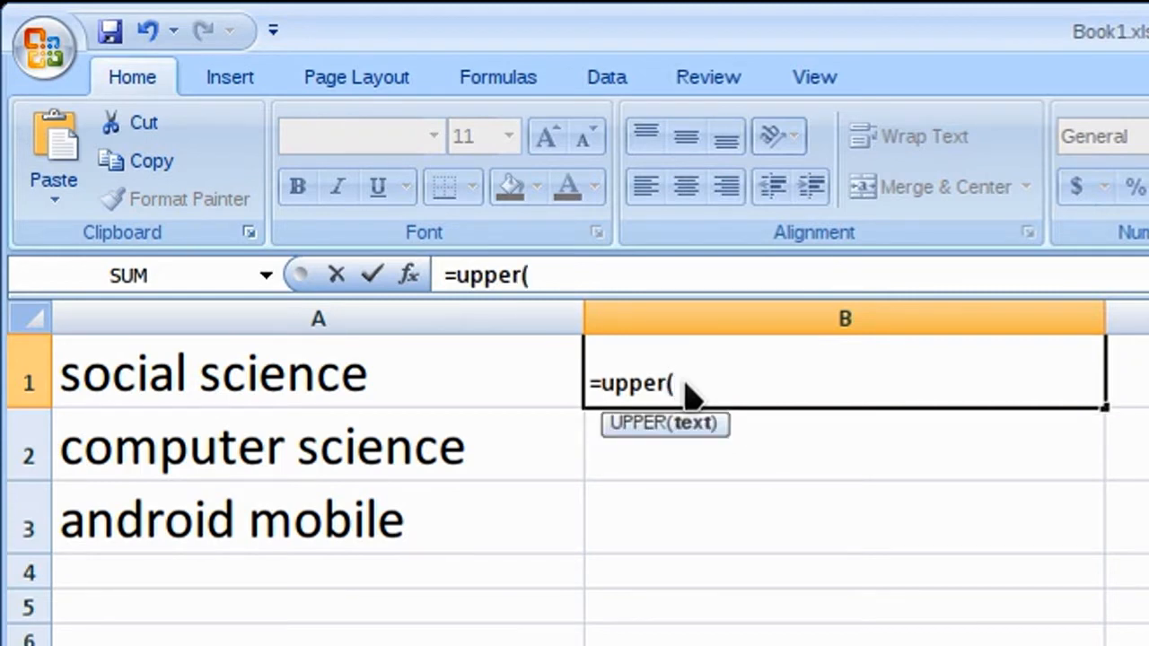
left_click(377, 392)
type(")")
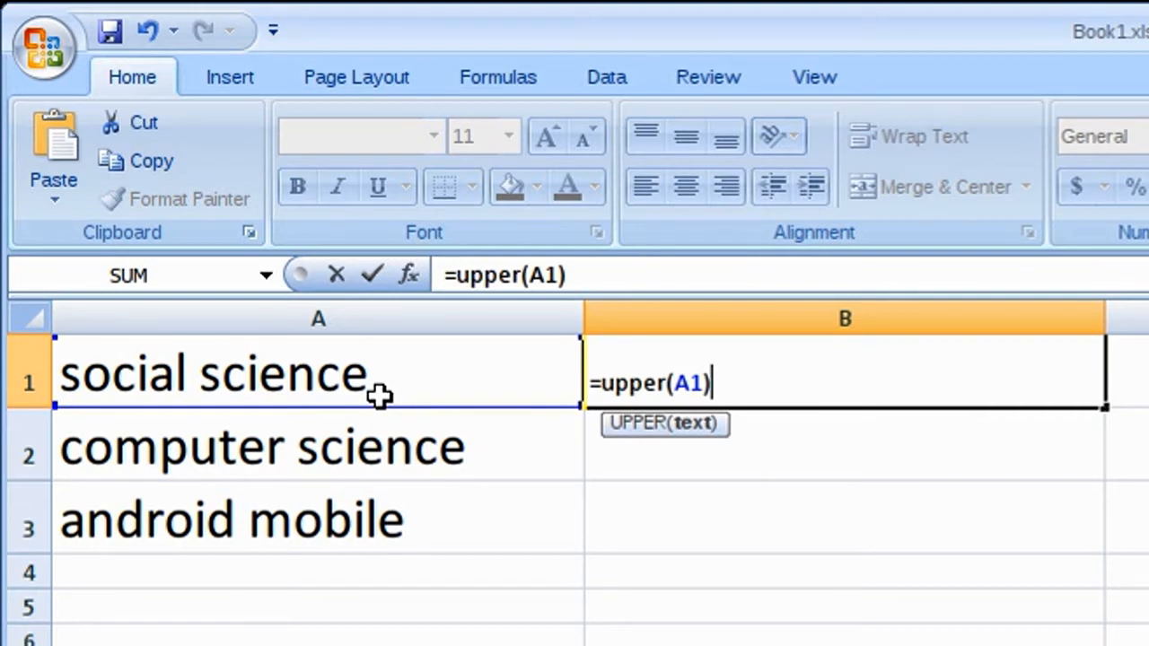
key("Return")
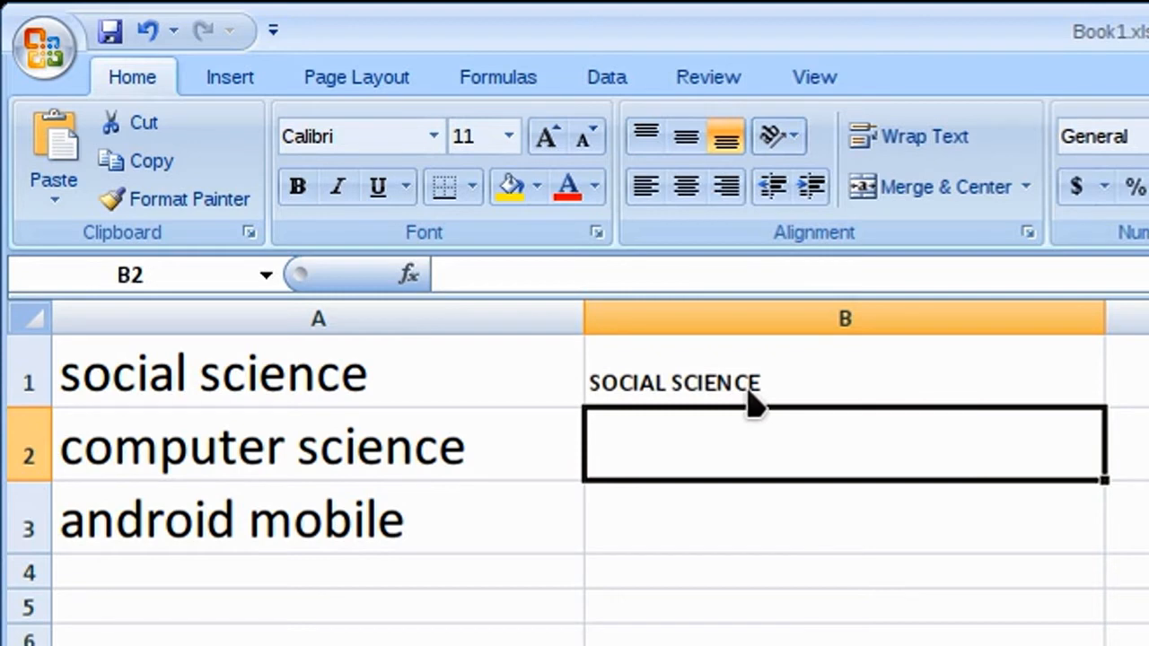
- Fill the UPPER formula from B1 down through B3
left_click(696, 385)
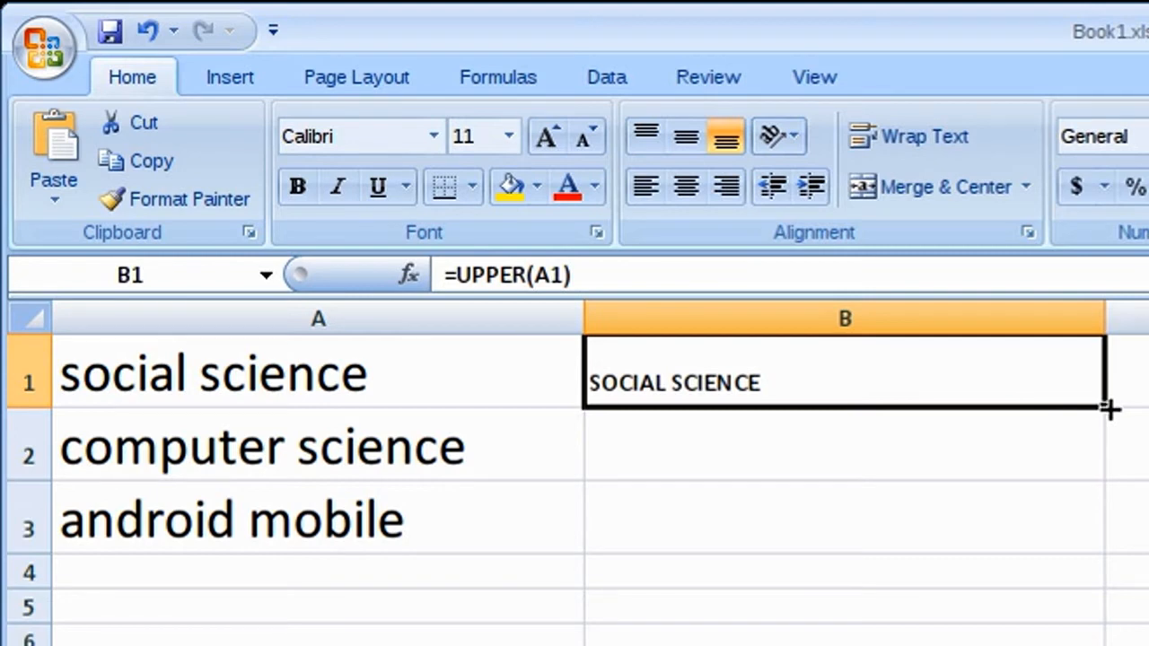
left_click_drag(1110, 409, 1119, 567)
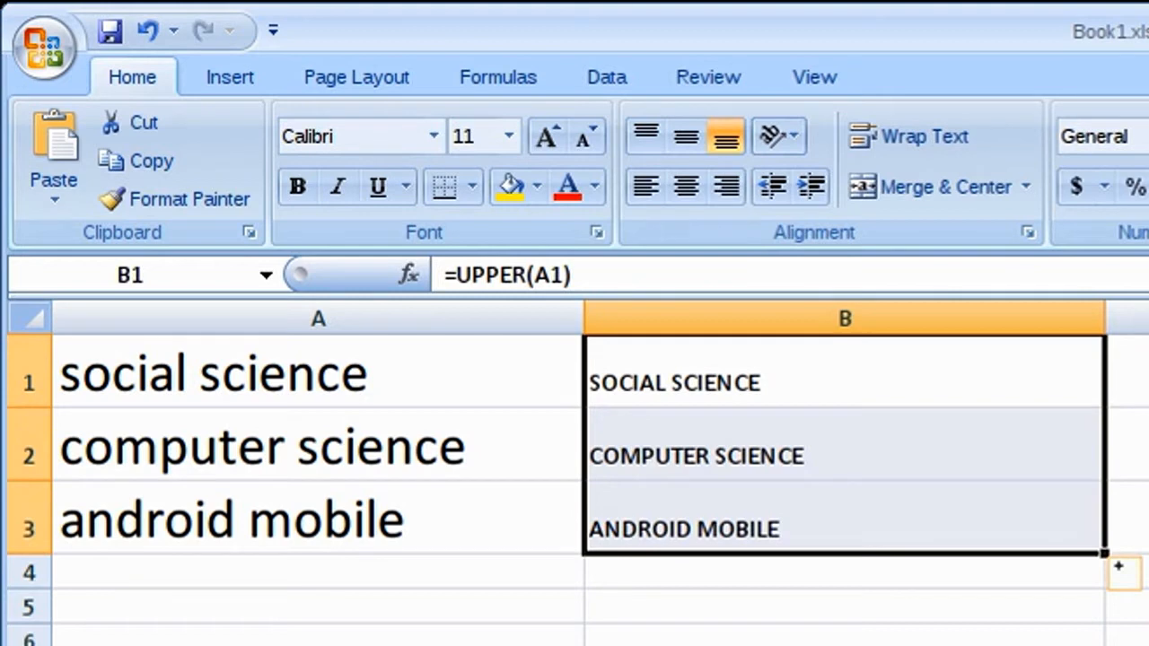
left_click(808, 645)
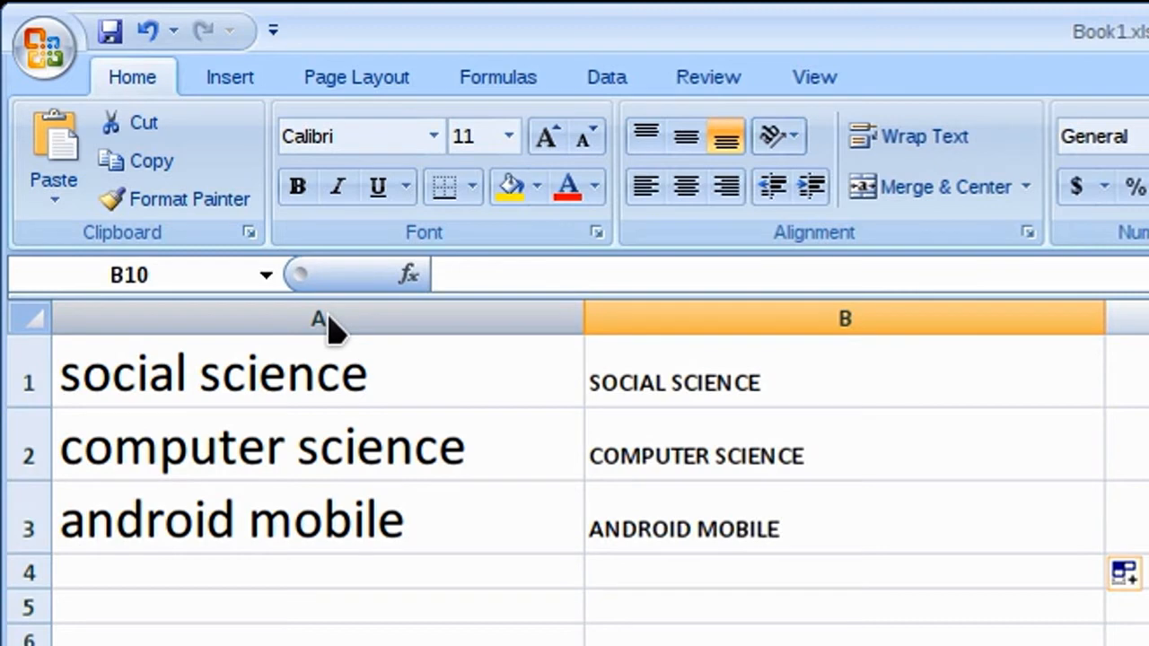
- Try deleting the original text column A, and undo the deletion
left_click(321, 319)
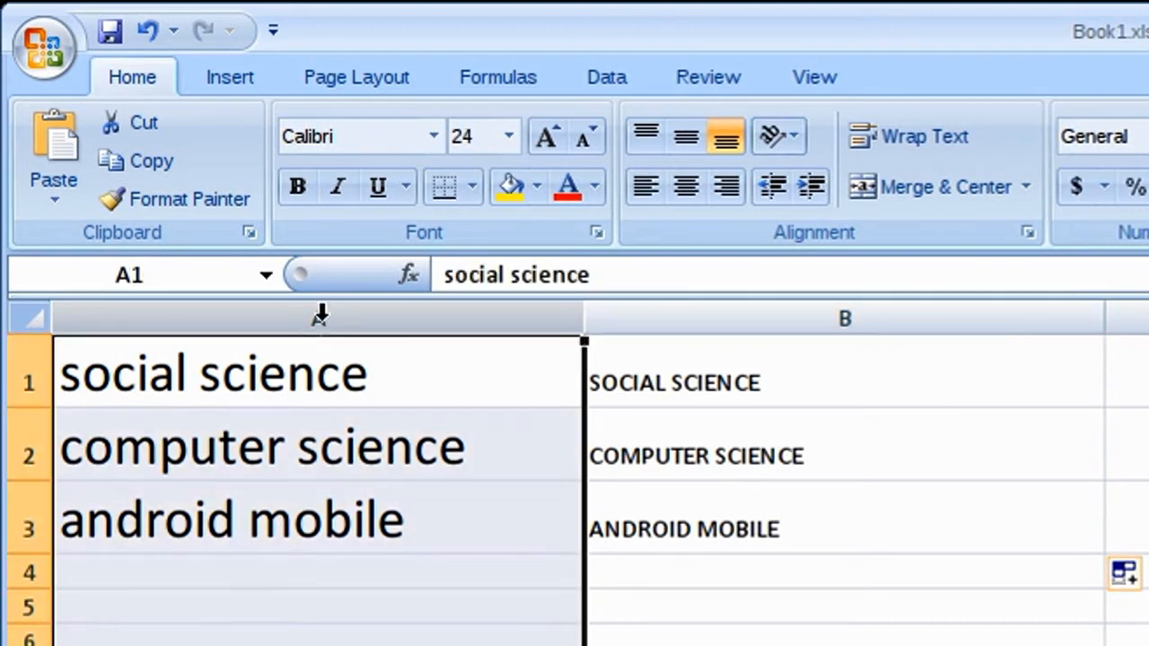
right_click(320, 316)
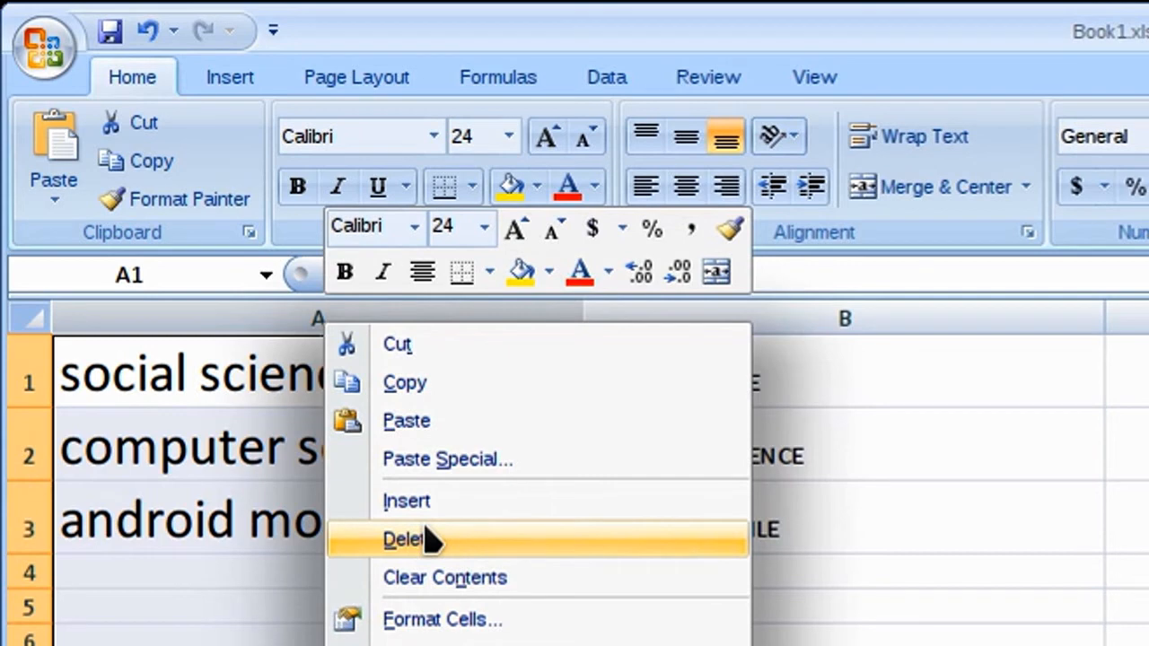
left_click(429, 540)
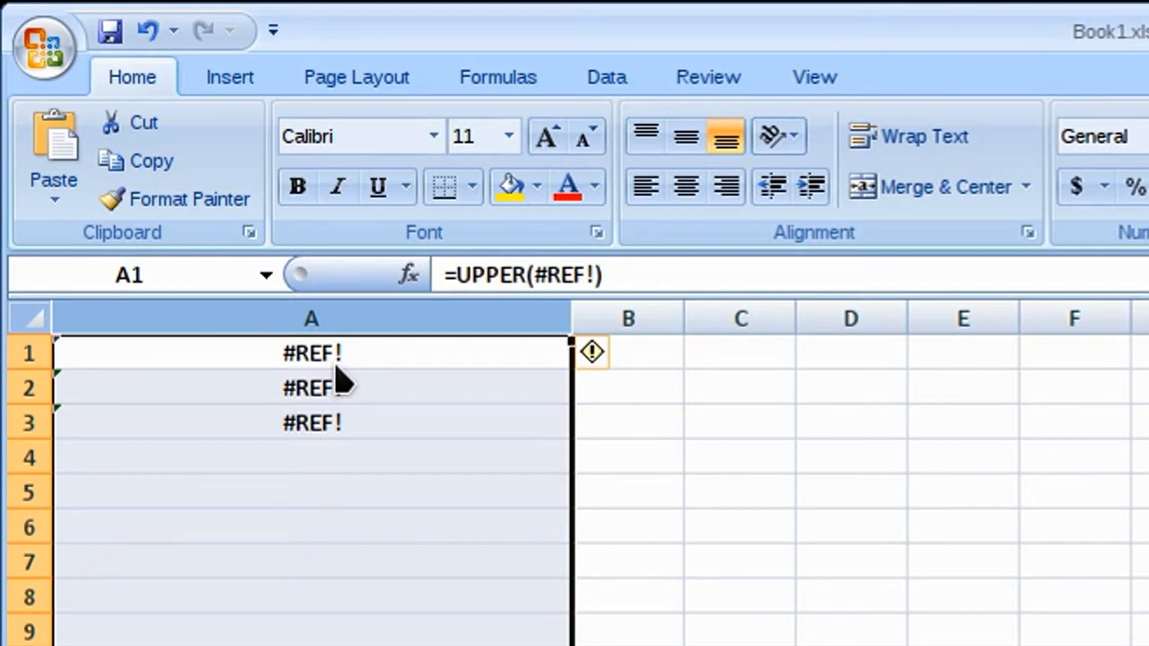
key("ctrl+z")
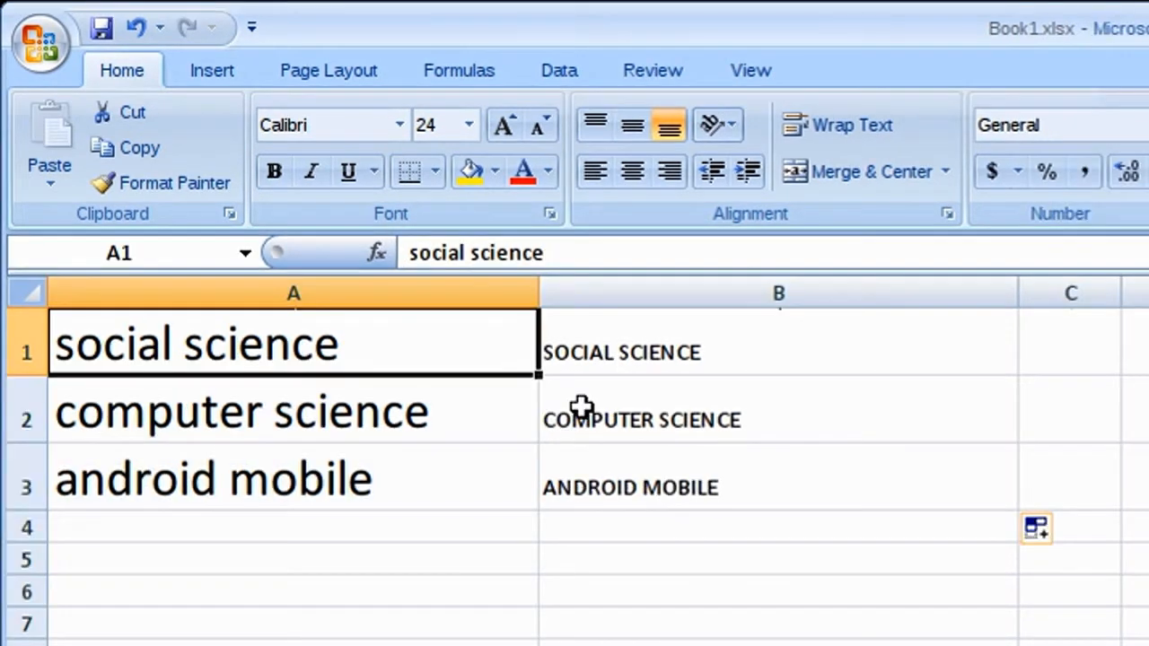
- Copy the uppercase results in B1:B3 and paste them as values over the original text starting at A1
left_click(602, 335)
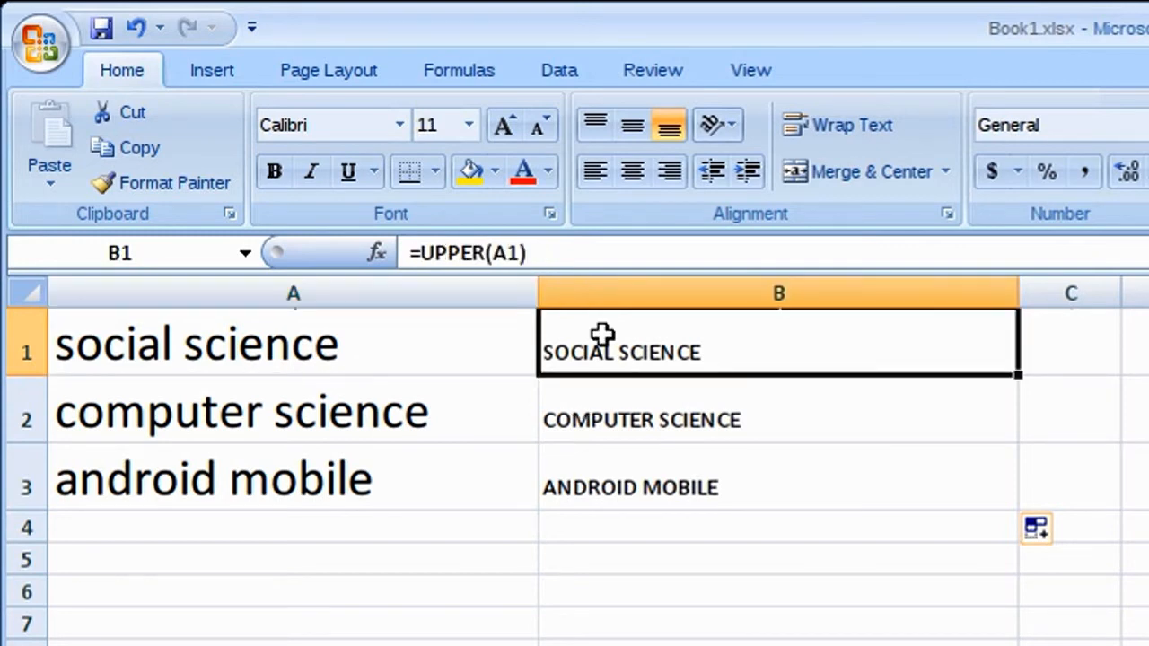
left_click_drag(601, 335, 631, 485)
right_click(631, 377)
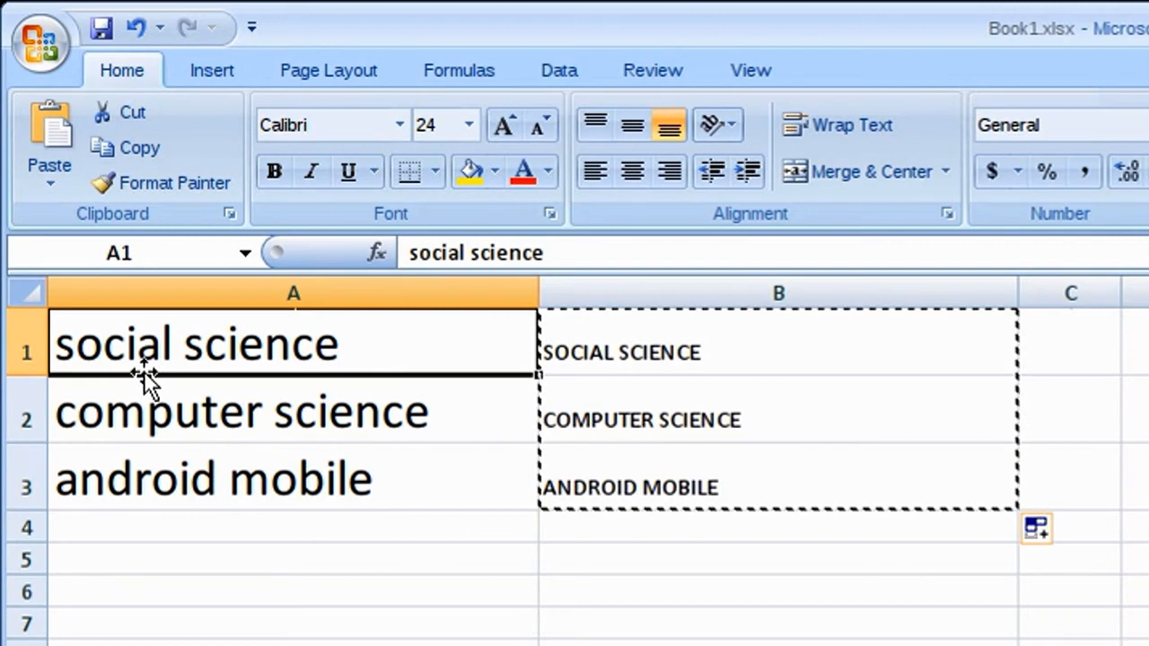
right_click(144, 371)
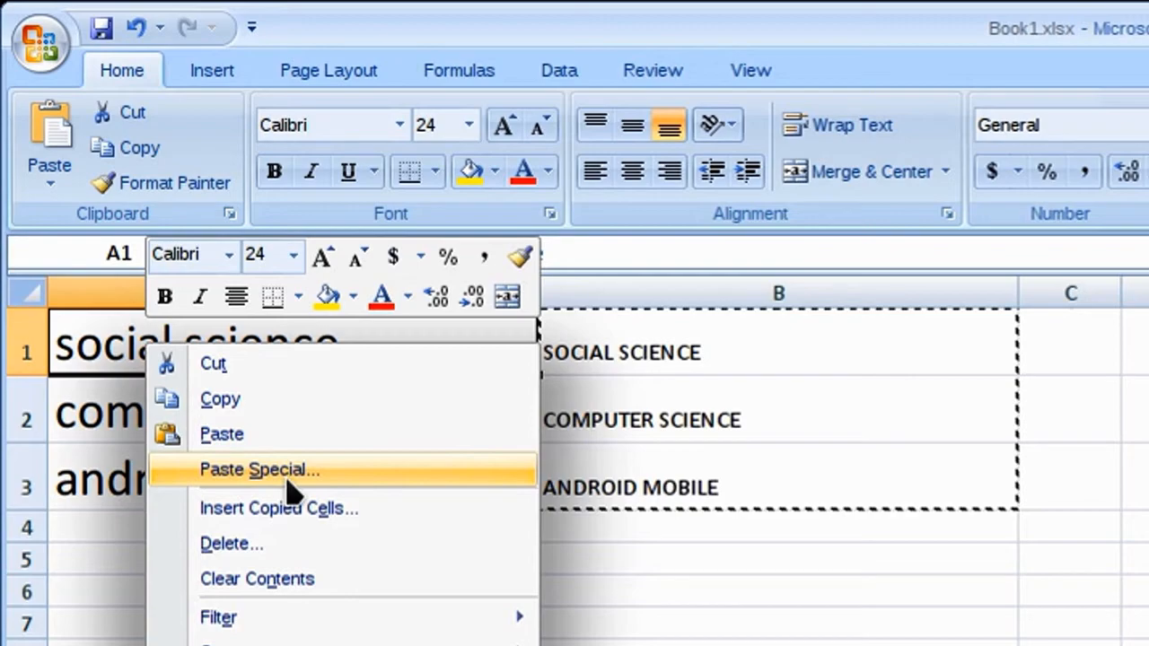
left_click(287, 482)
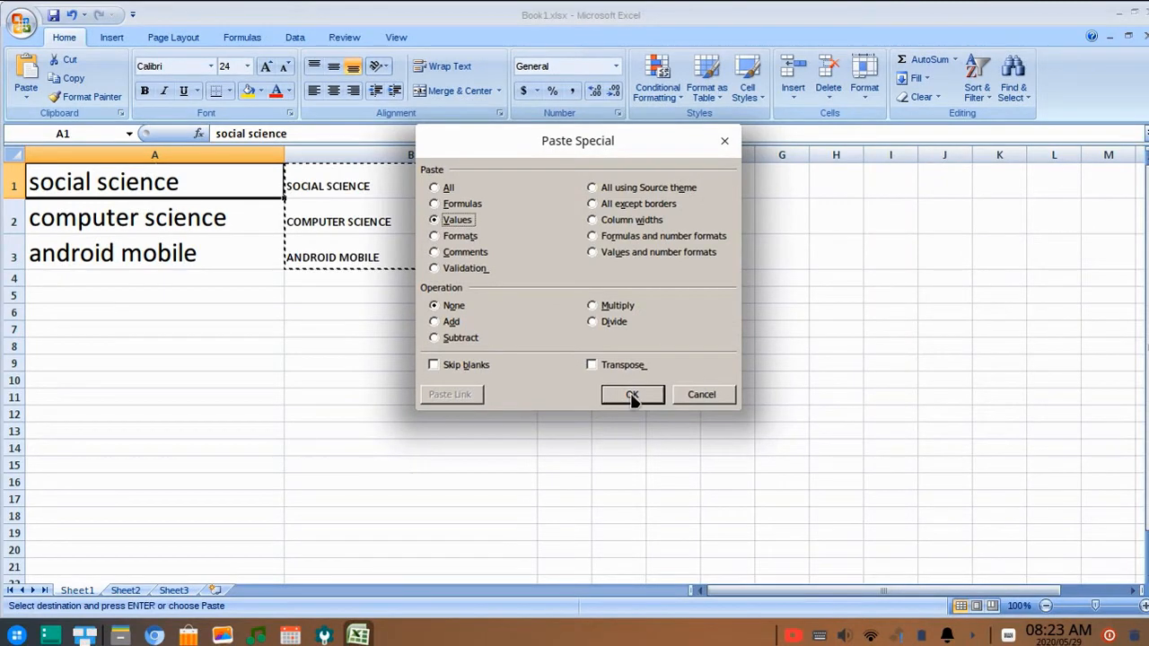
left_click(632, 395)
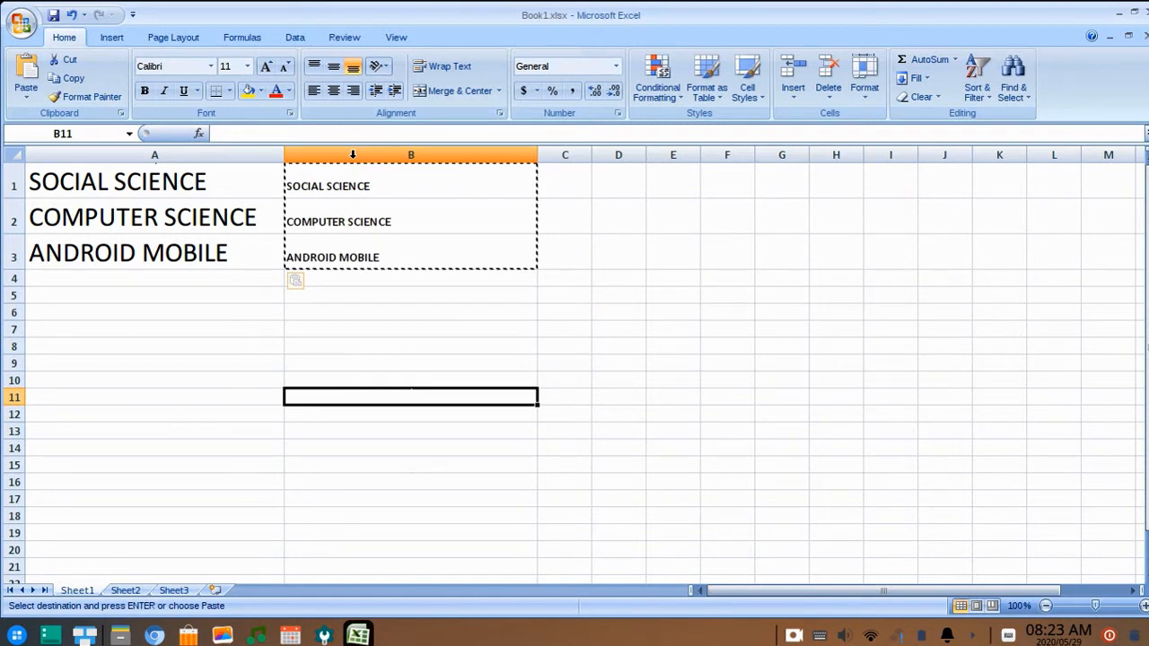
- Delete the helper column B and select cell A1
left_click(353, 154)
key("ctrl+minus")
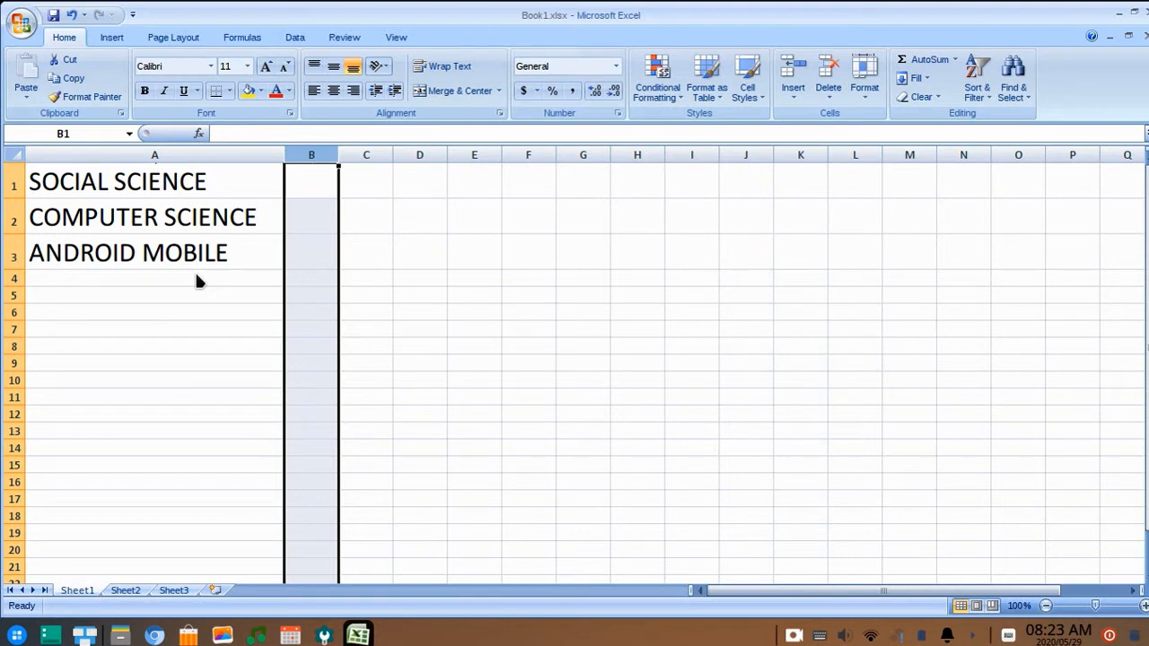
left_click(192, 196)
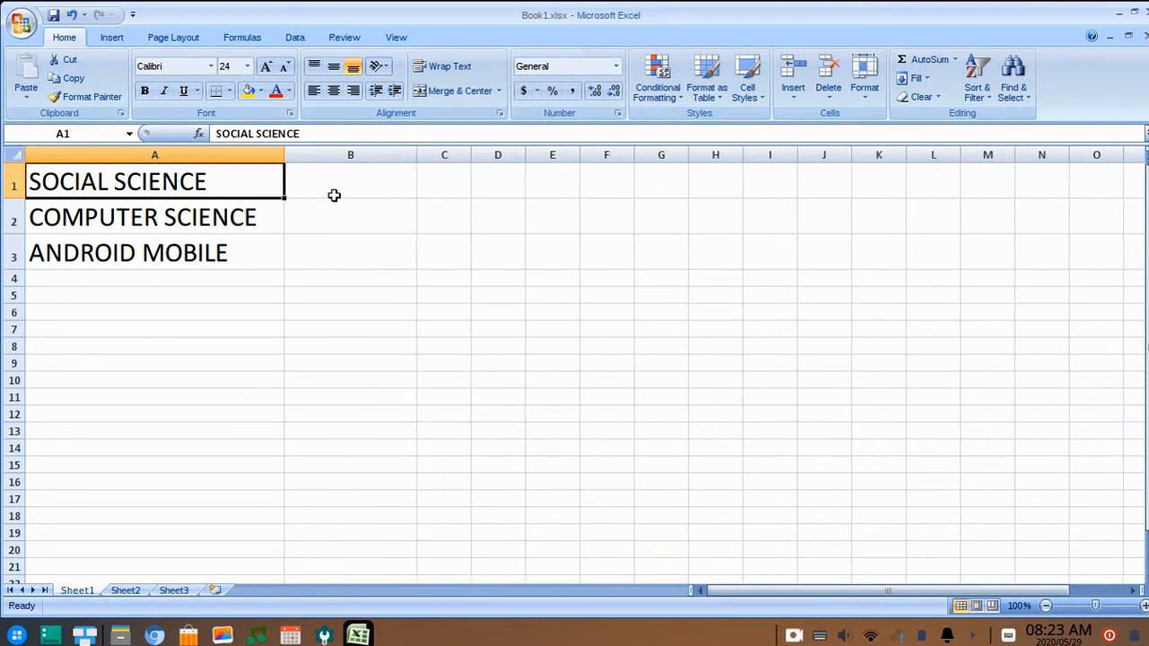
- Enter a LOWER formula in cell B1 that converts the text of A1 to lowercase
left_click(334, 195)
type("=")
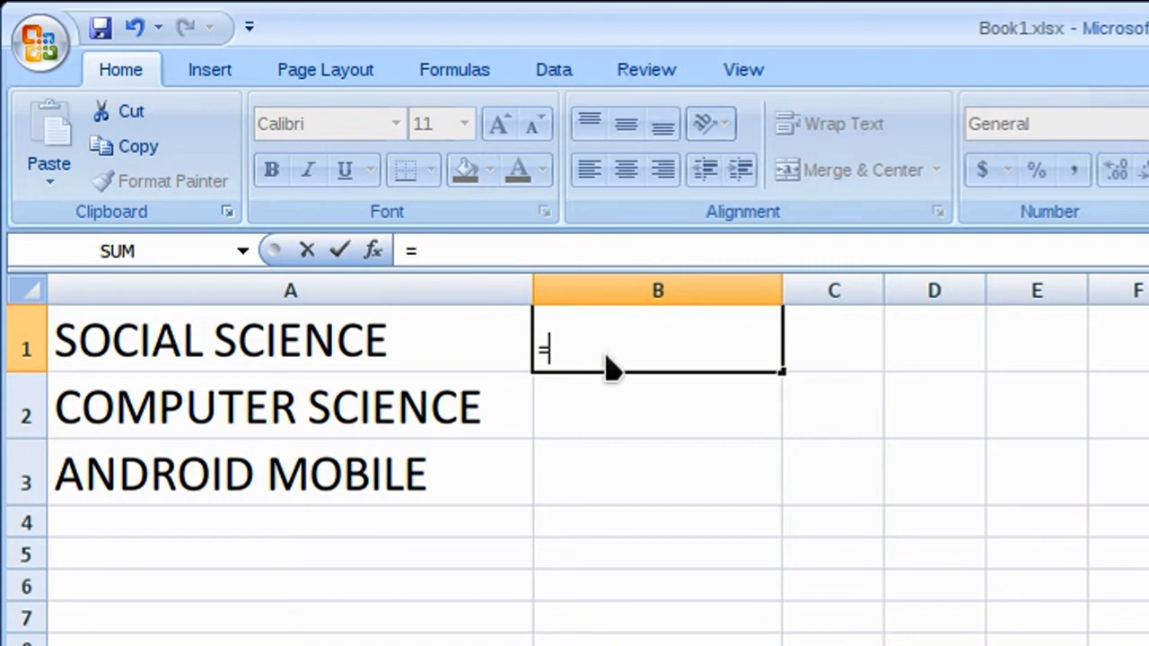
type("lower(")
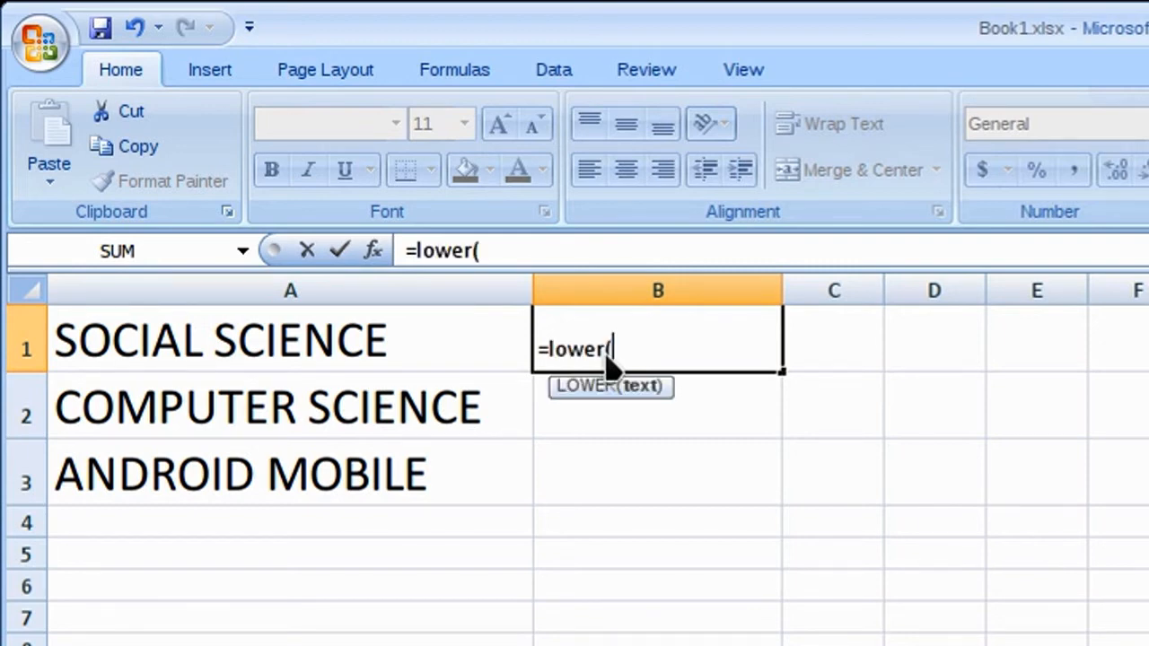
key("Left")
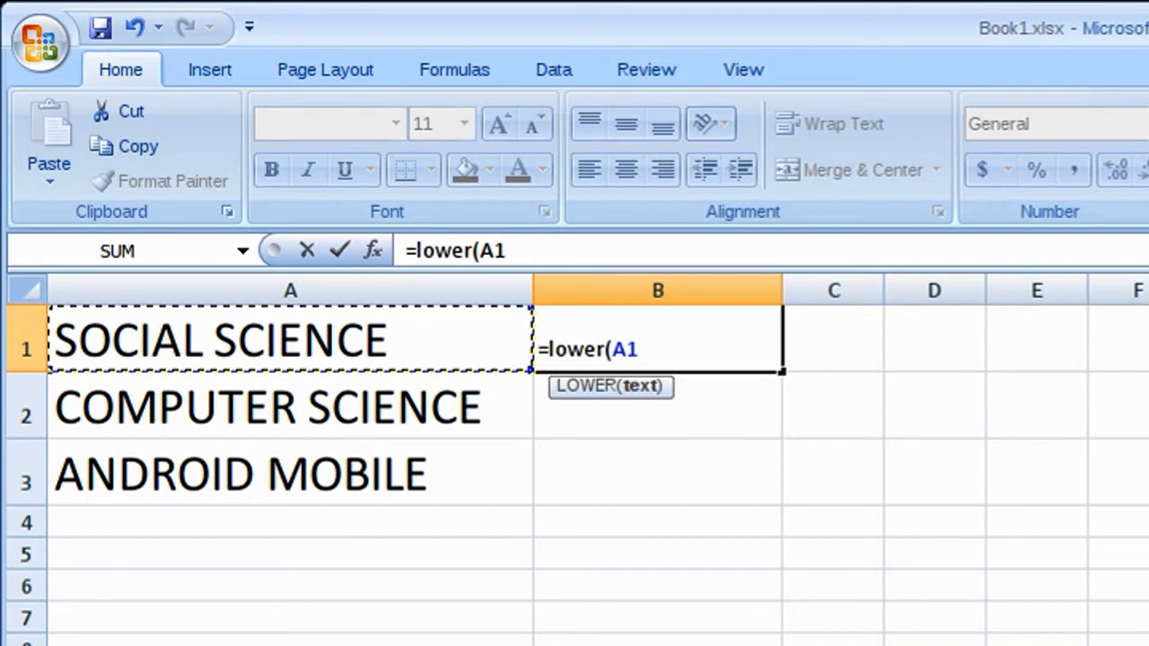
key("Return")
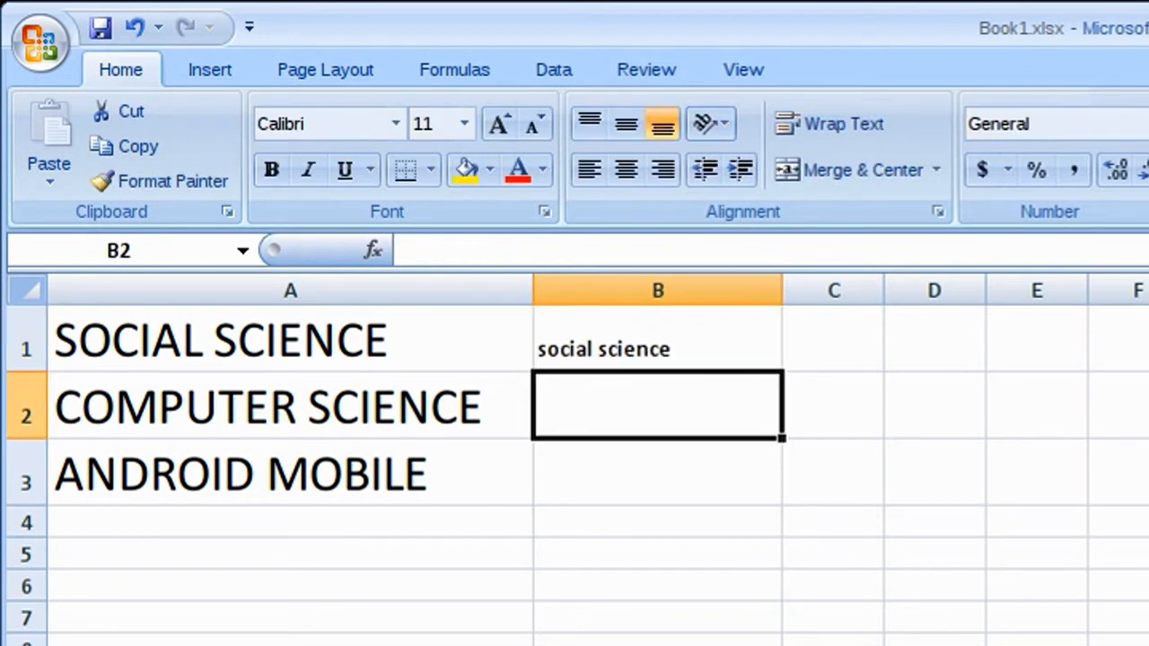
- Fill the LOWER formula from B1 down through B3 and set the font size of these cells to 26
key("Up")
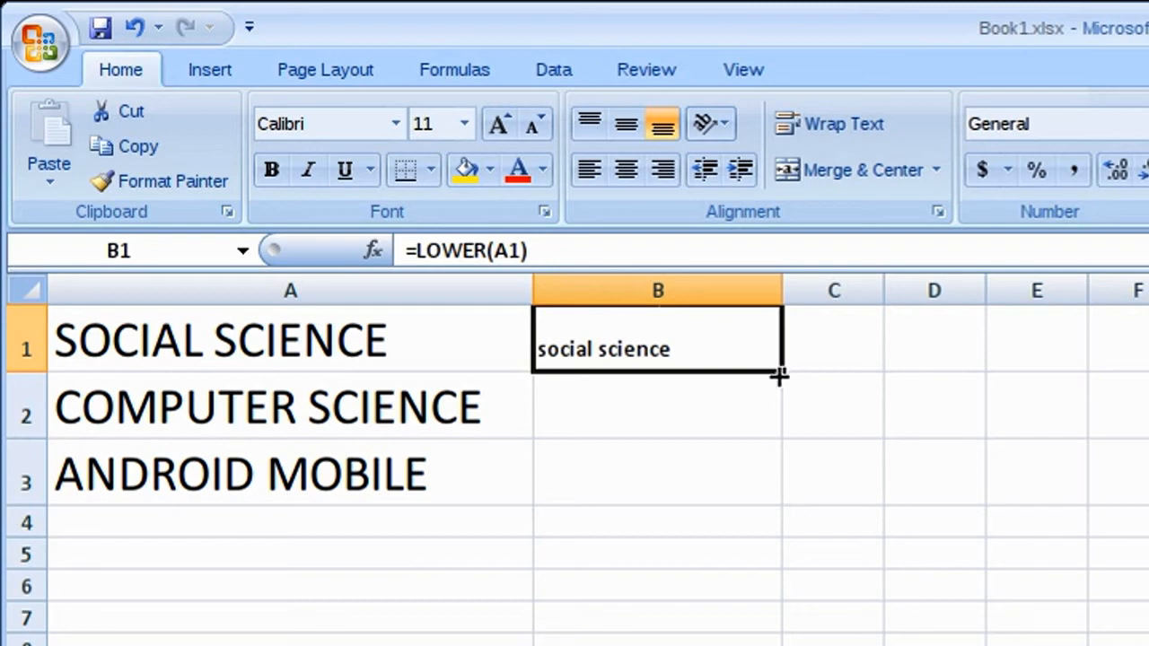
left_click_drag(778, 376, 785, 478)
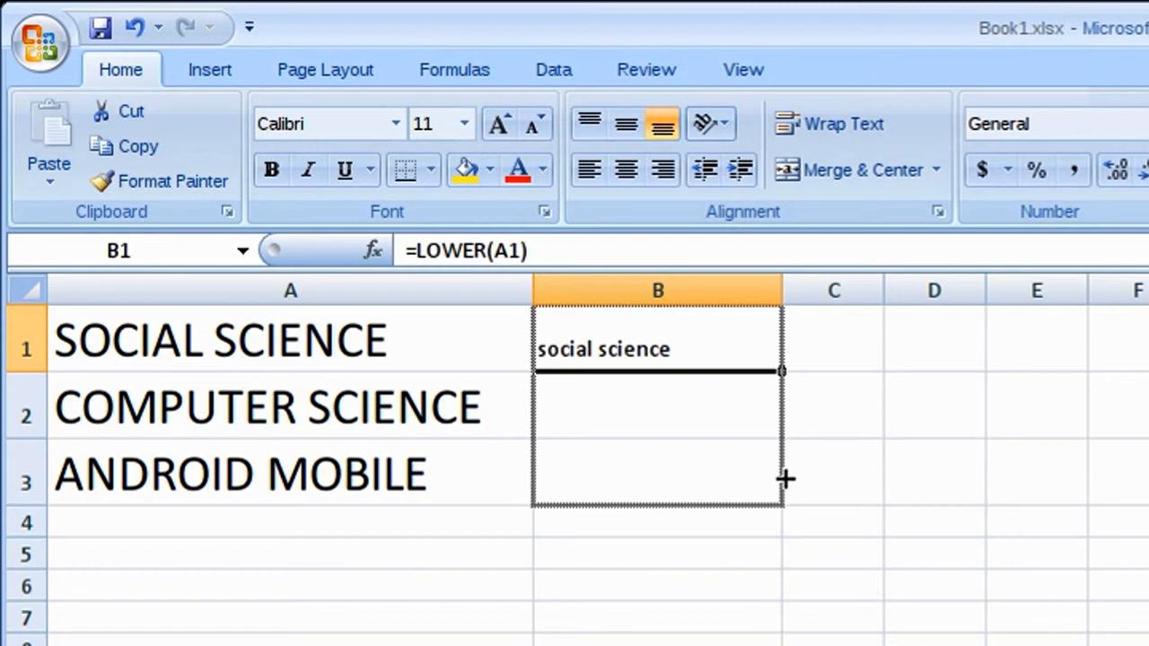
left_click(464, 123)
left_click(429, 440)
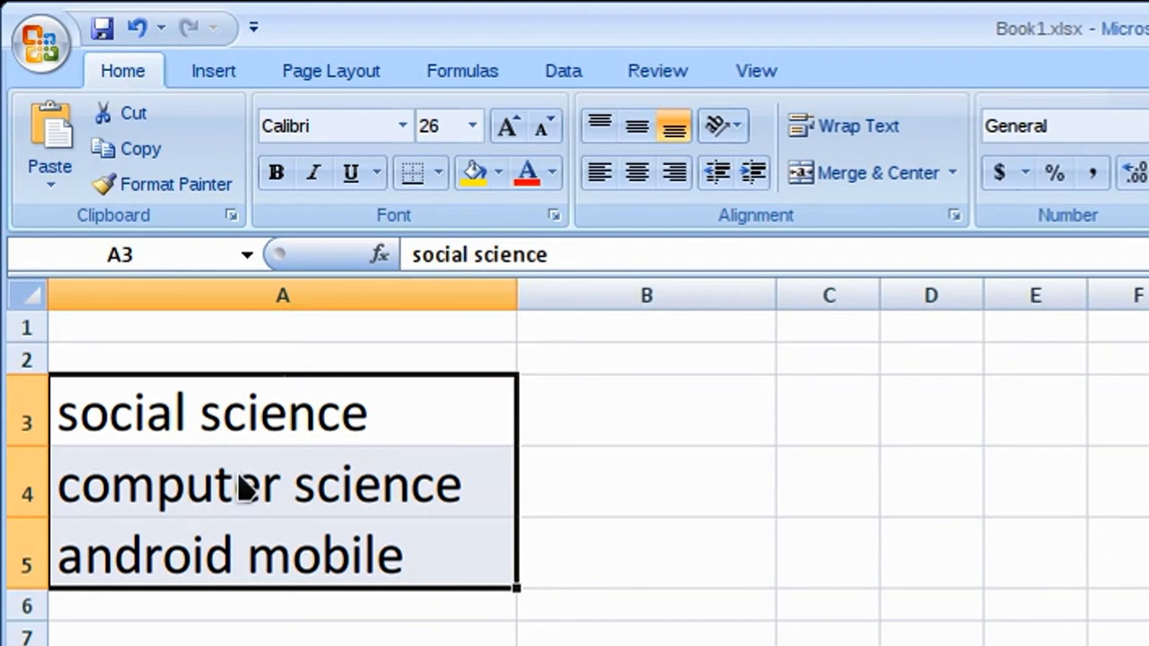
- Enter a PROPER formula in cell B3 that converts the text of A3 to proper case
left_click(645, 413)
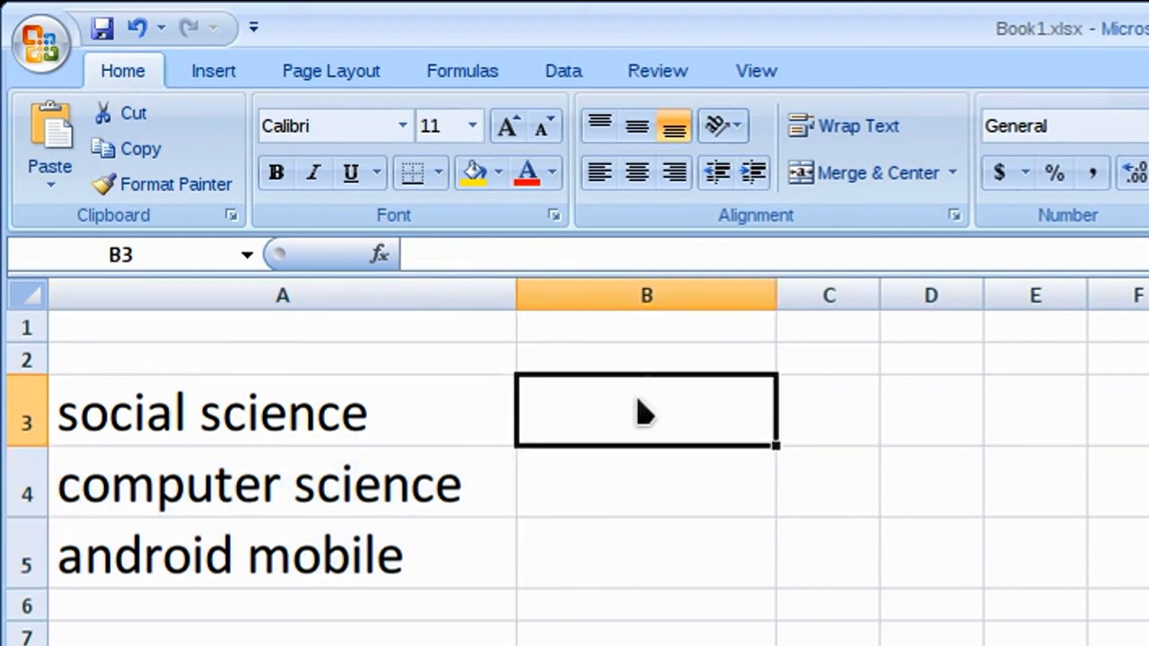
type("=pro")
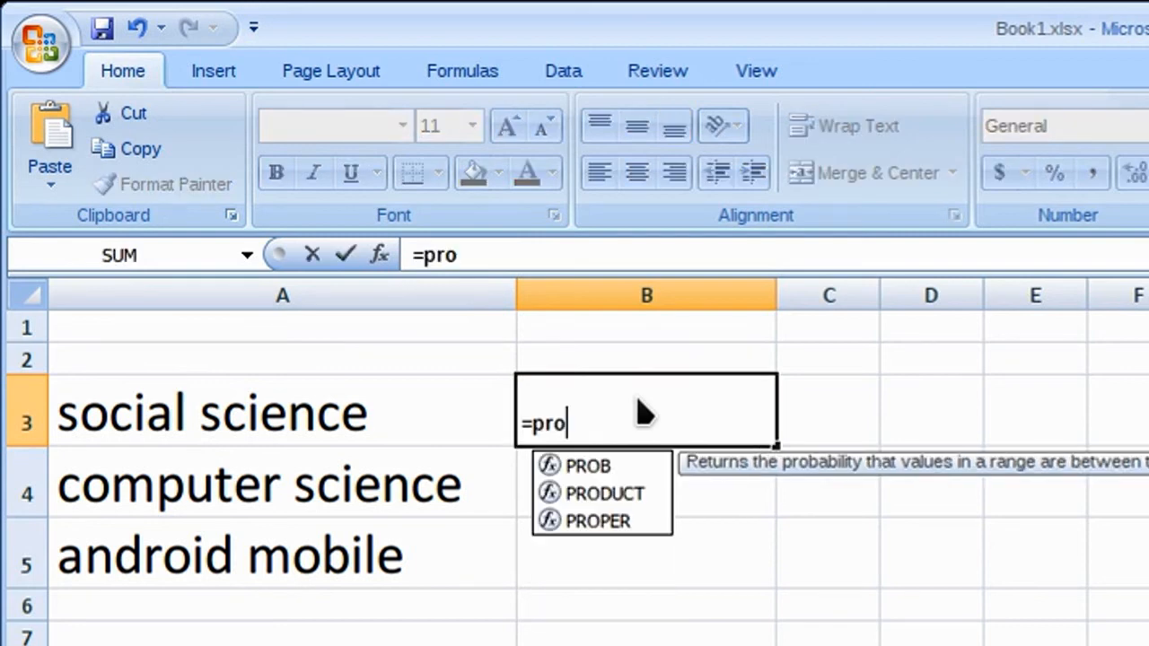
type("per(")
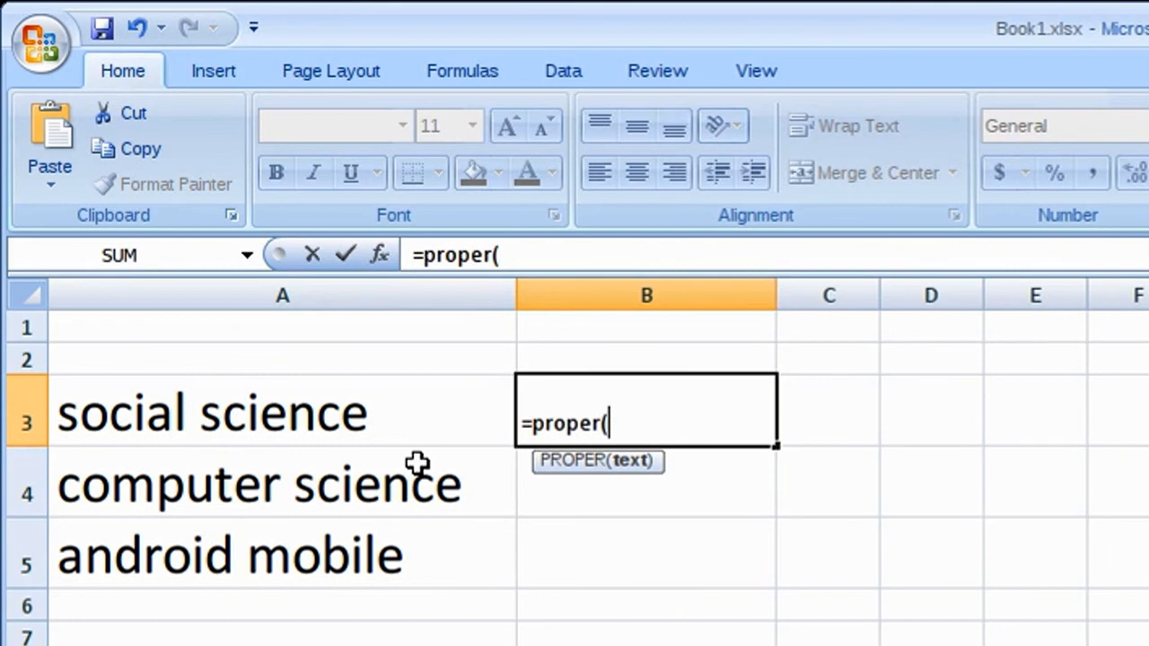
left_click(408, 440)
key("Return")
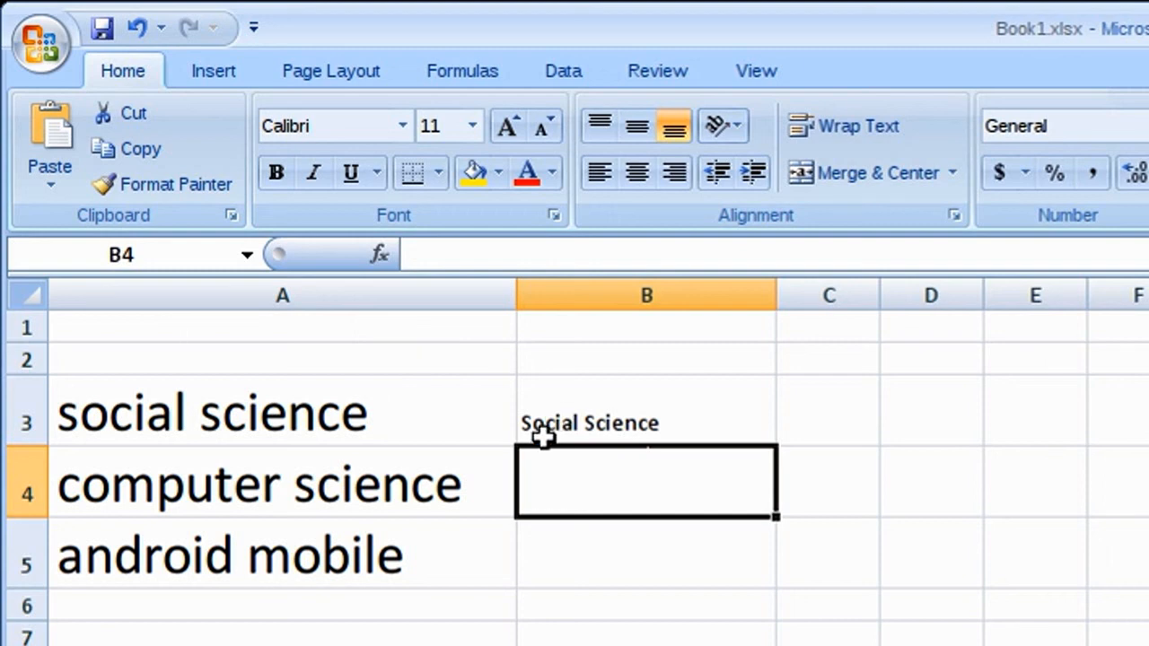
- Fill the PROPER formula, formatted at font size 20, from B3 down through B5 and widen column B to fit the text
left_click(557, 426)
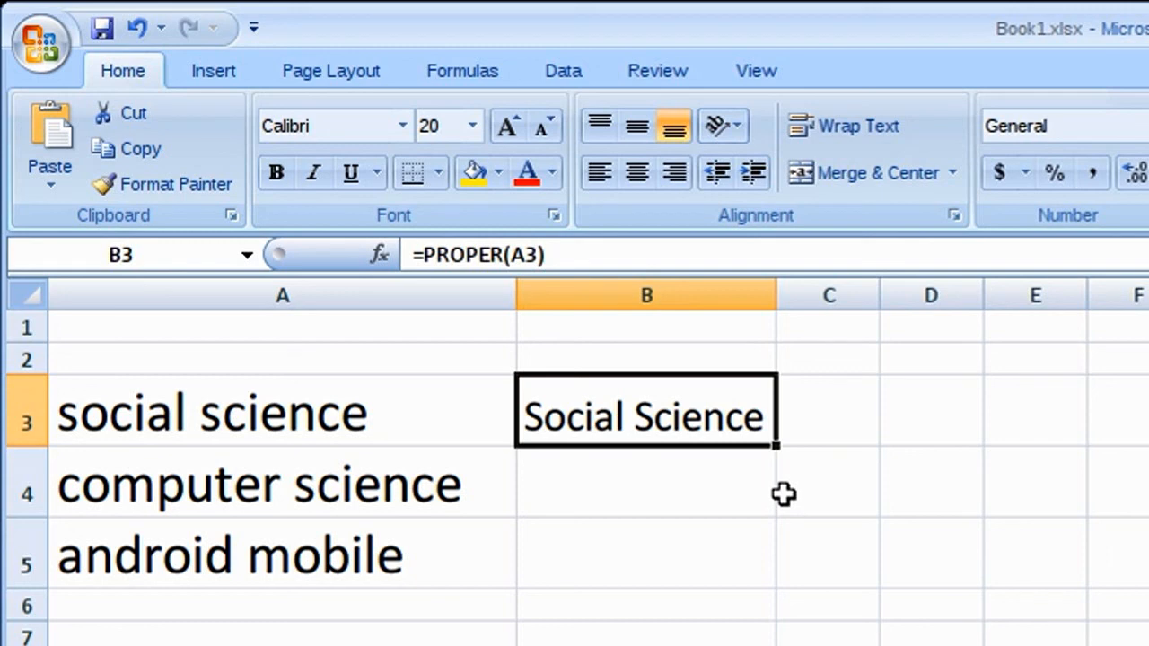
double_click(777, 444)
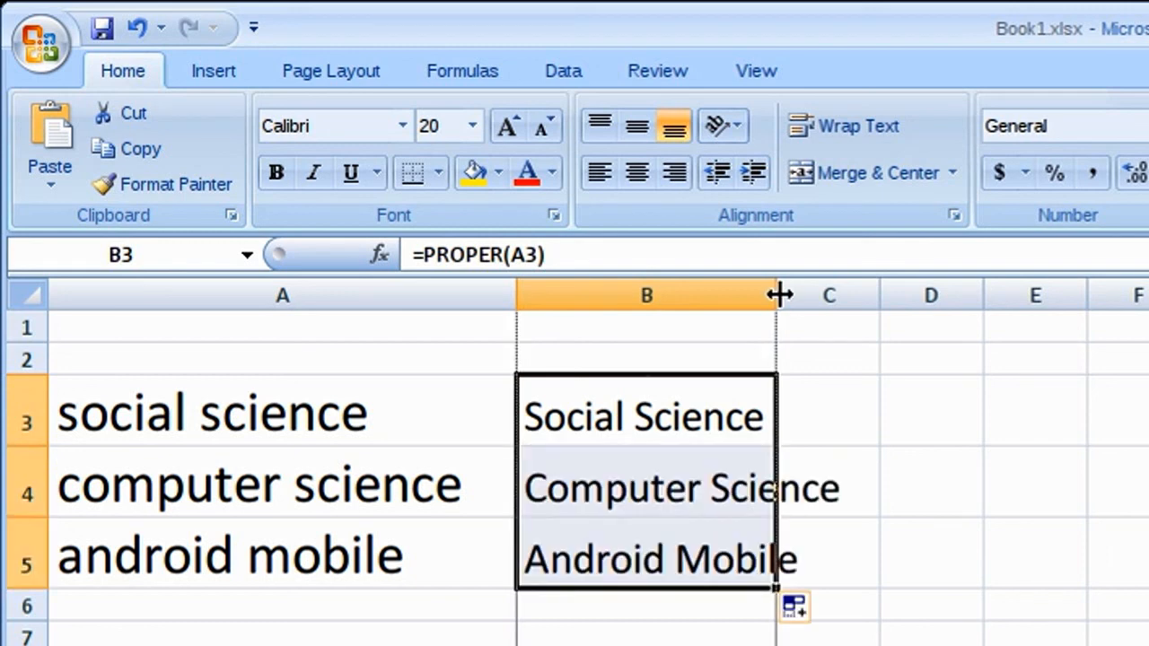
left_click_drag(778, 295, 923, 294)
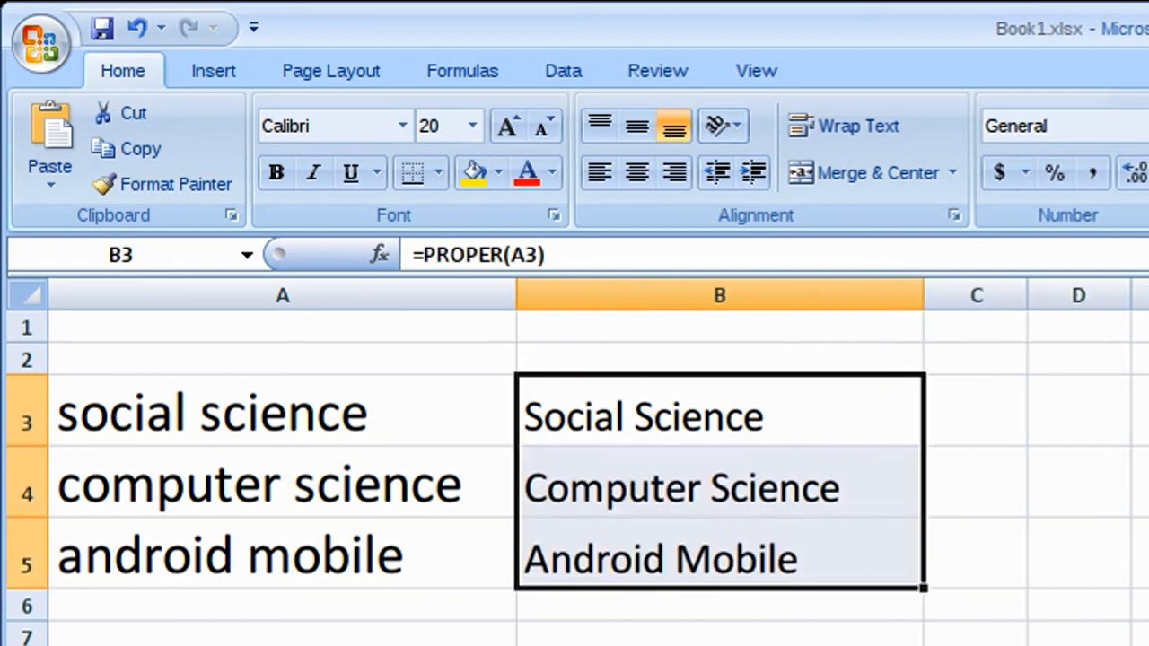